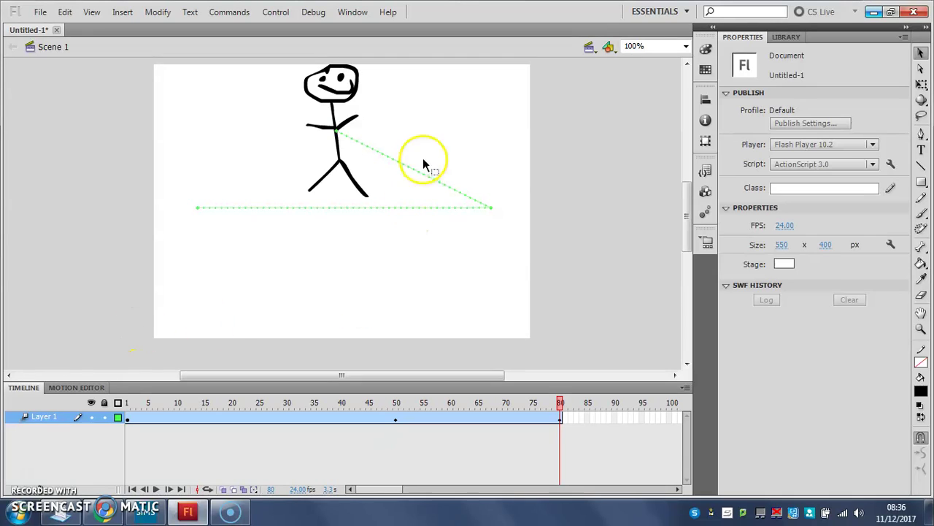
- Scrub the timeline to preview the stick man at several points along his tween path
mouse_move(423, 162)
left_mouse_down()
mouse_move(334, 82)
mouse_move(155, 201)
left_mouse_up()
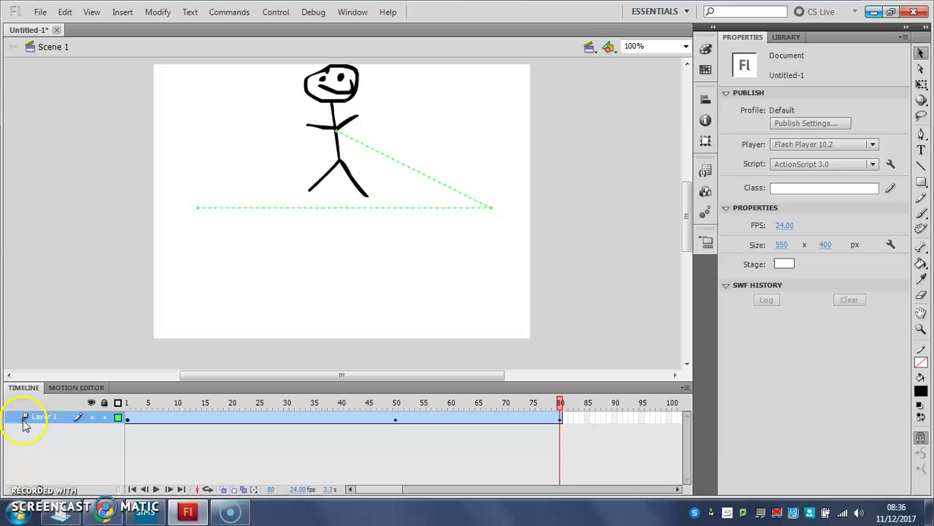
left_click(202, 419)
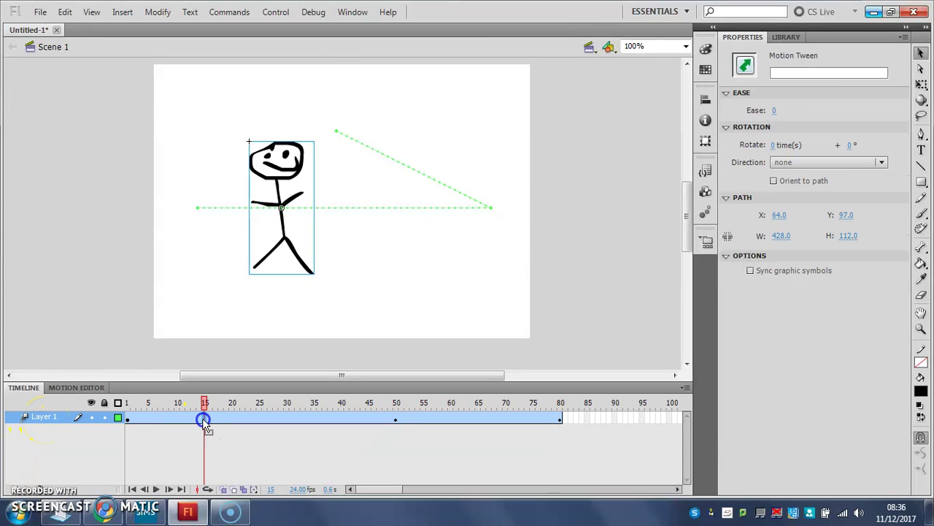
left_click(158, 421)
left_click(250, 422)
left_click(203, 420)
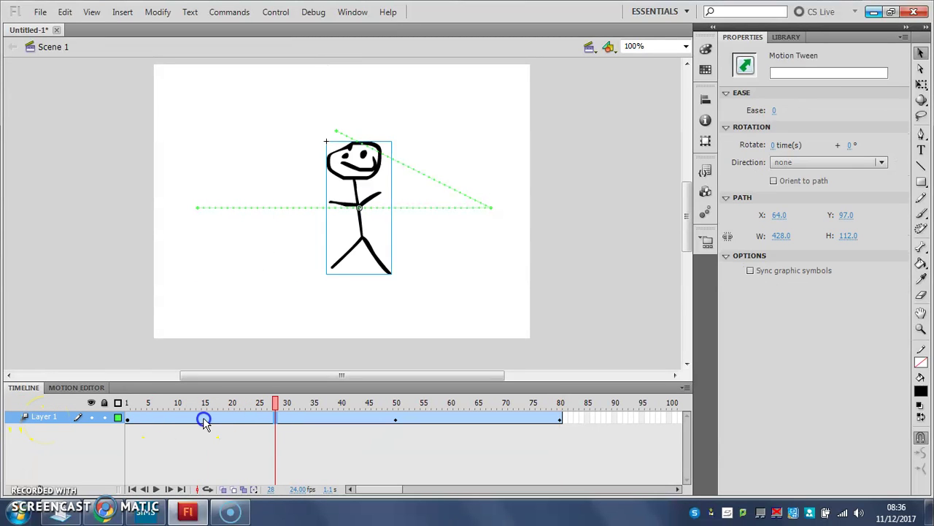
left_click(165, 419)
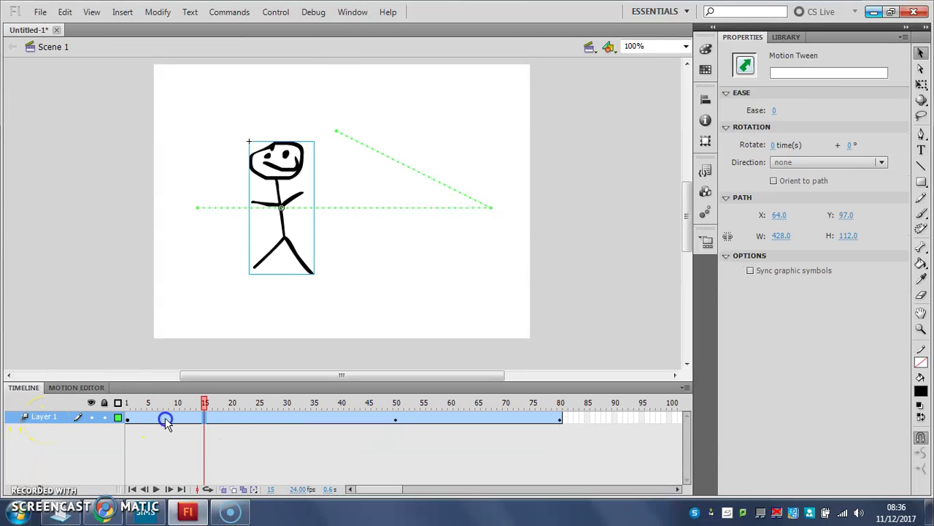
- Hide and show Layer 1, then lock and unlock it while checking frame 19
left_click(91, 419)
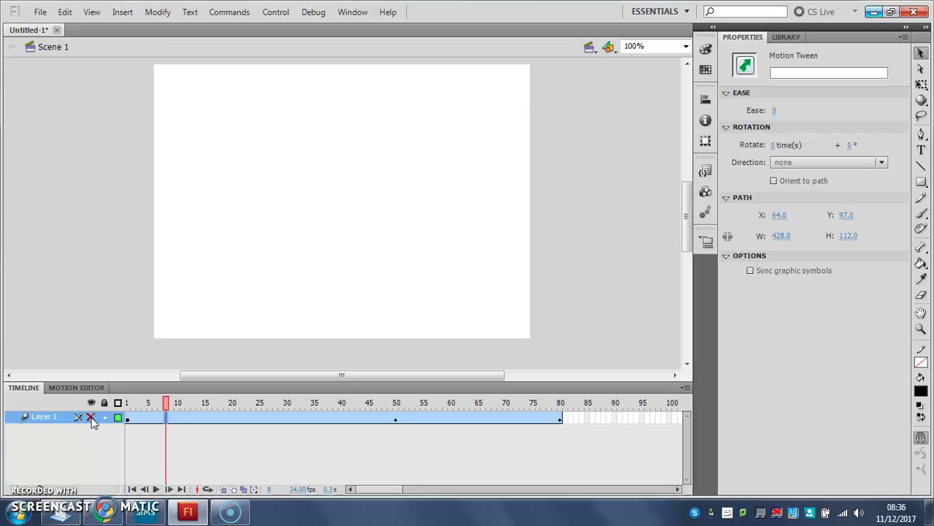
left_click(92, 418)
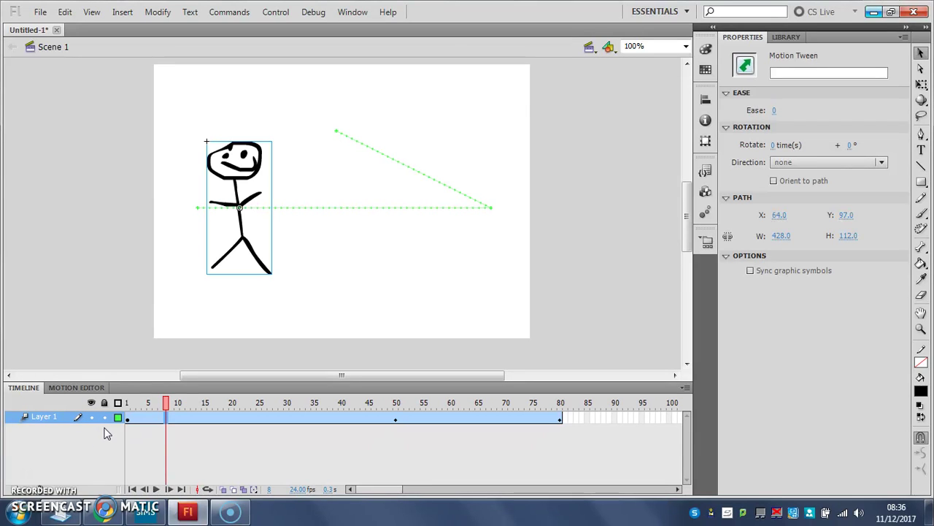
left_click(104, 418)
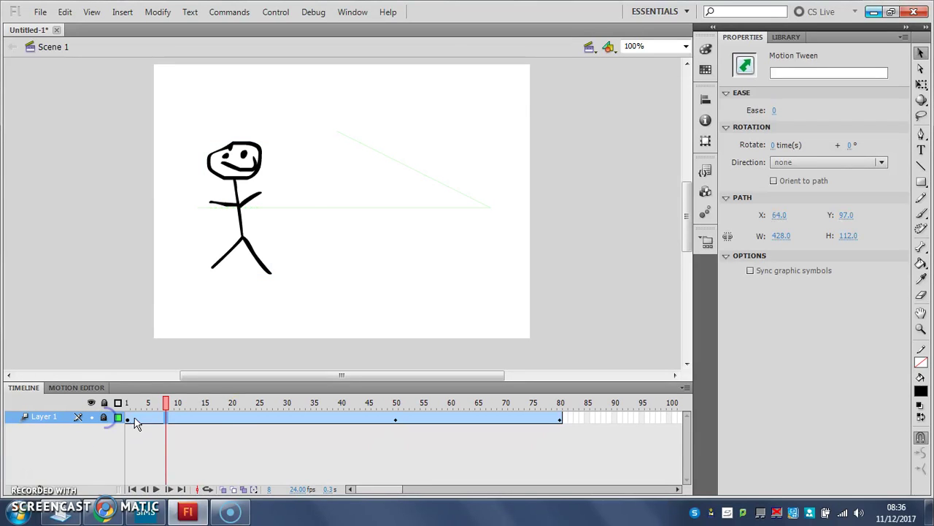
left_click(226, 417)
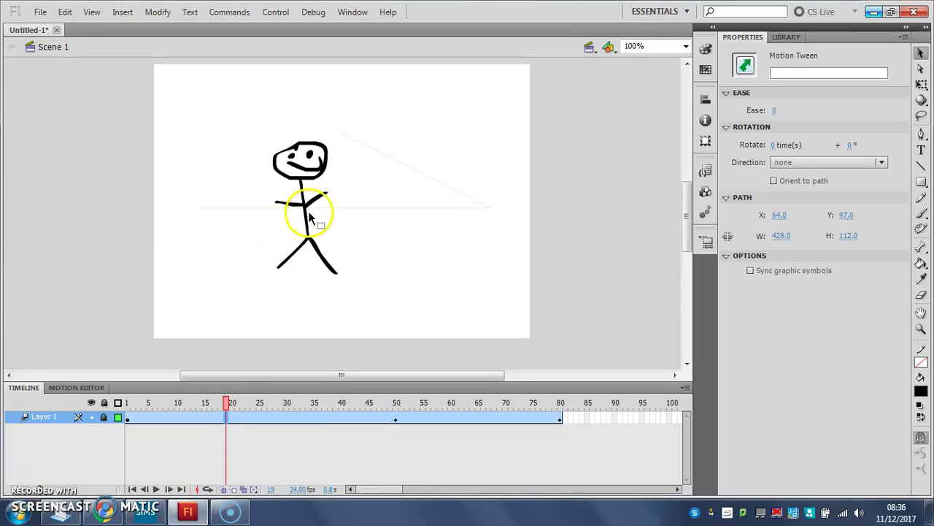
left_click(104, 418)
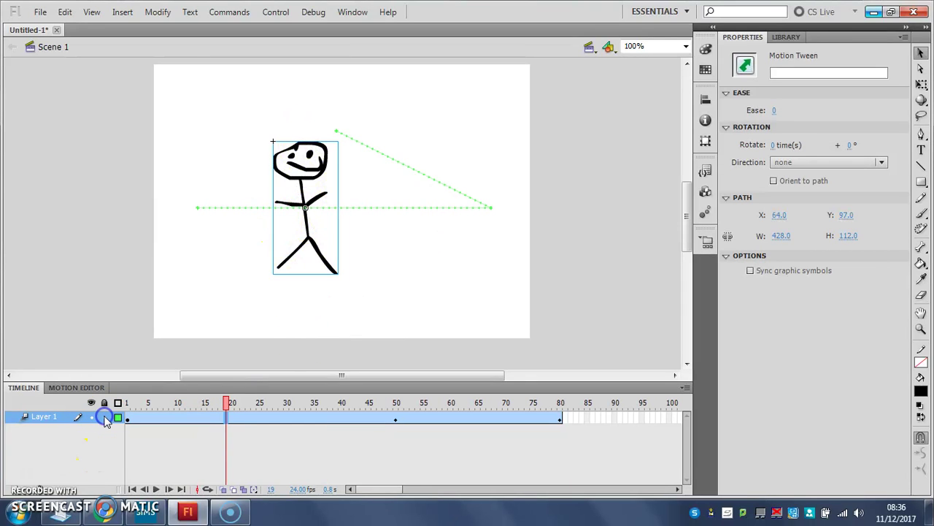
- Change the name of Layer 1 in the timeline to 'Stick Man 1'
double_click(42, 417)
left_click(26, 457)
double_click(46, 418)
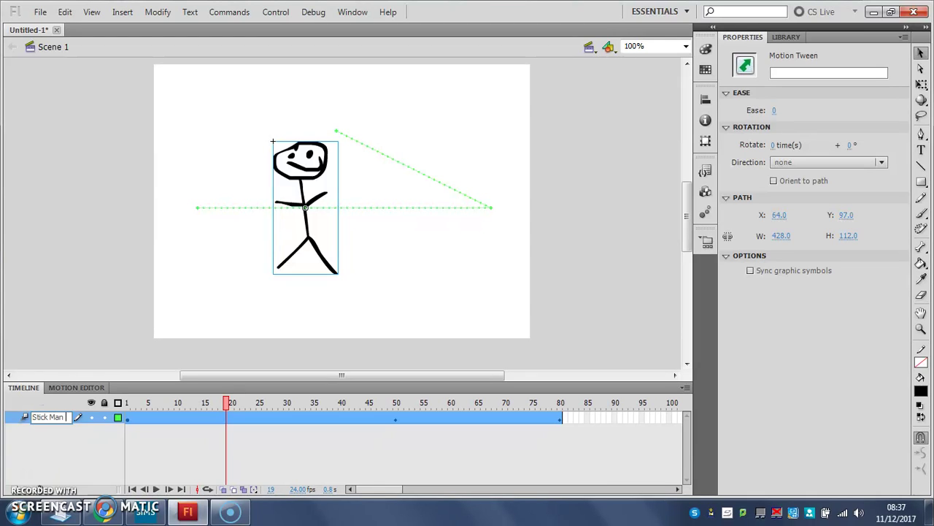
type("Stick Man 1")
left_click(86, 434)
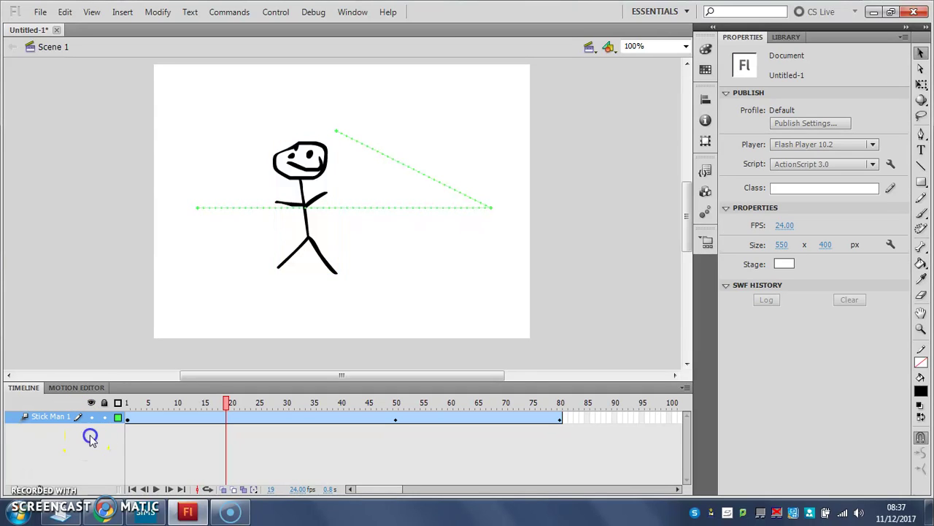
- Add a new Layer 2 above Stick Man 1 and scrub to frame 80's end pose
left_click(16, 490)
left_click(64, 415)
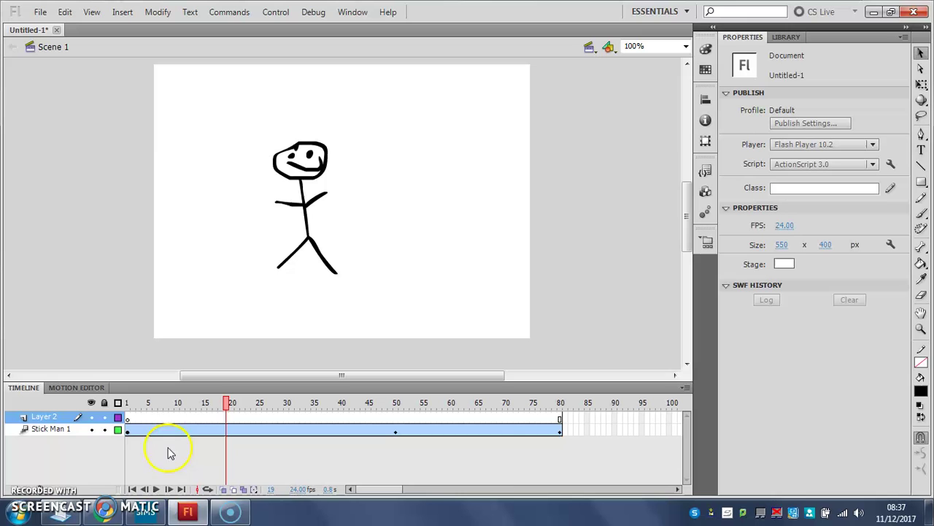
left_click(133, 416)
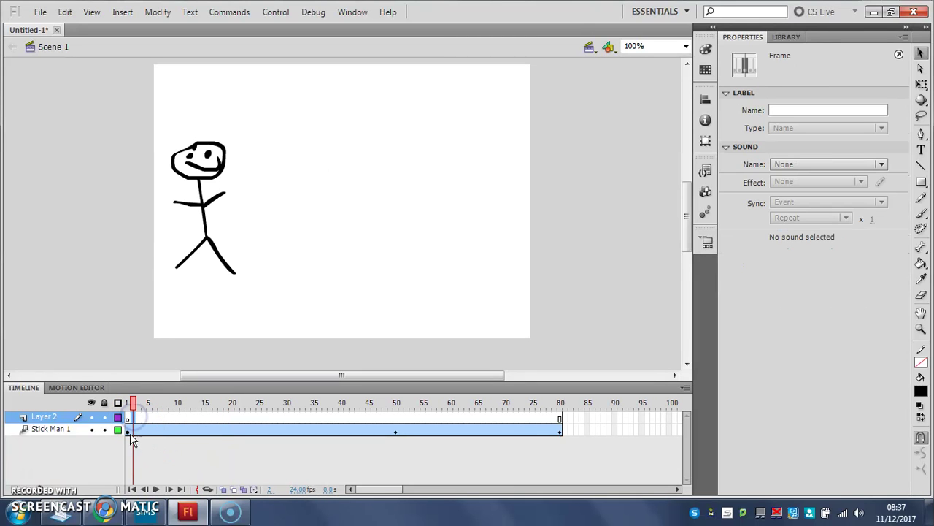
left_click(139, 440)
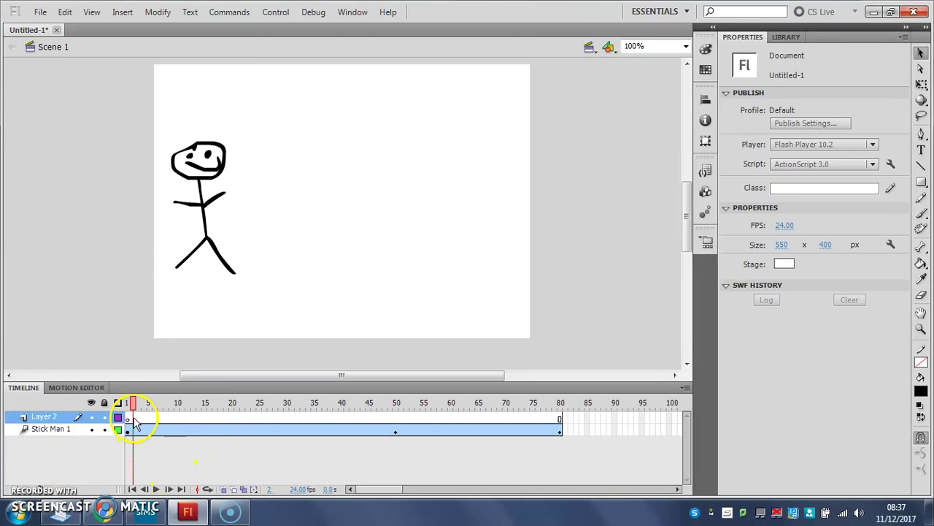
left_click_drag(131, 417, 532, 416)
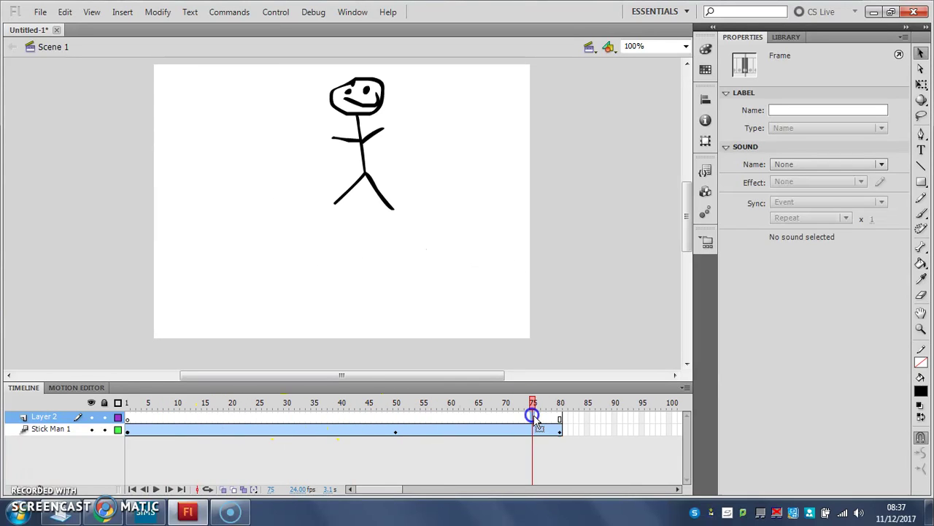
left_click(555, 417)
left_click(122, 441)
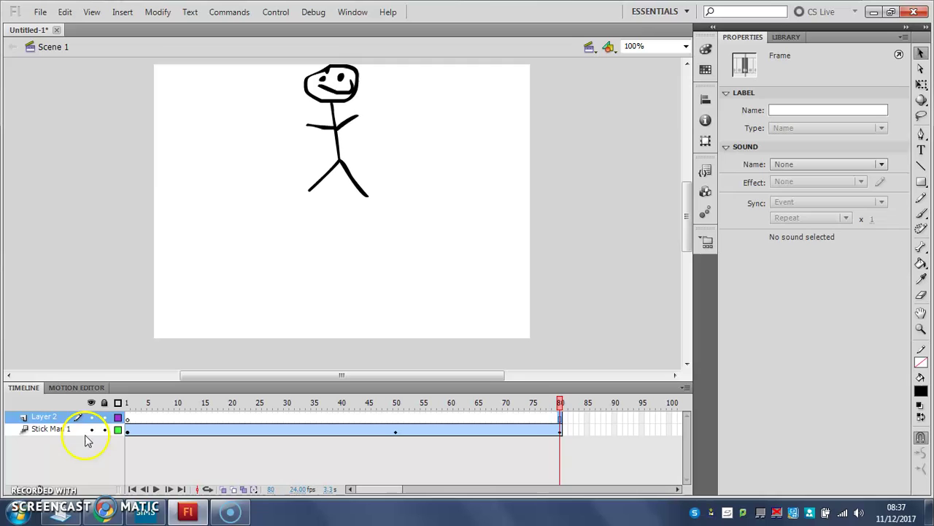
- Hide Stick Man 1, remove Layer 2's extra frames, then lock Stick Man 1
left_click(92, 429)
left_click(133, 416)
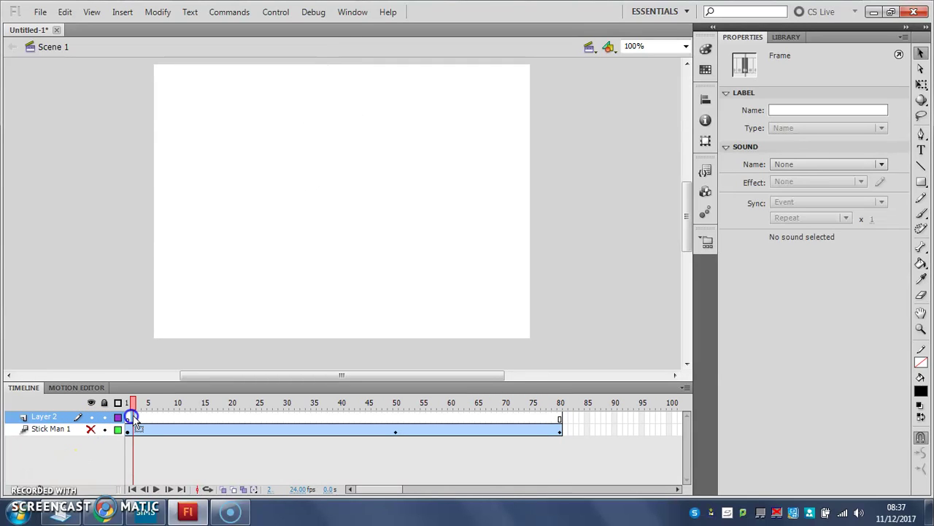
left_click_drag(142, 418, 560, 420)
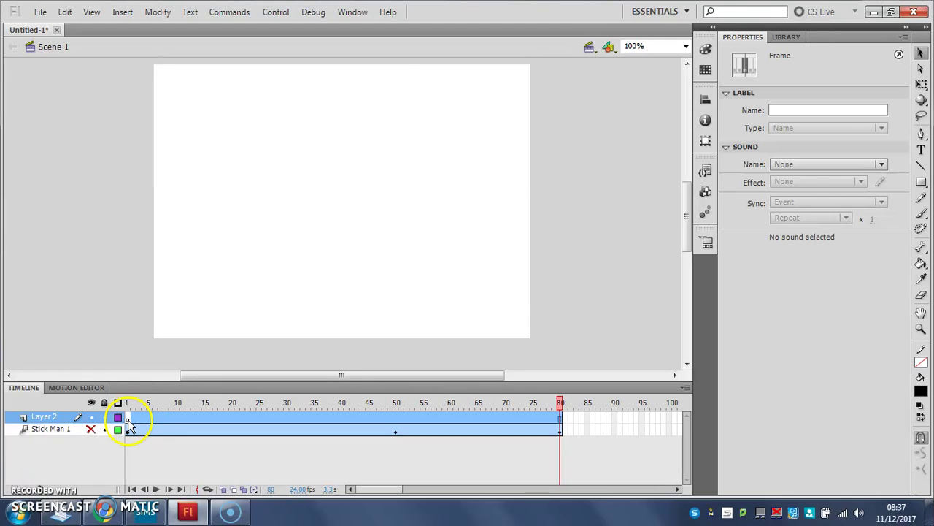
right_click(147, 418)
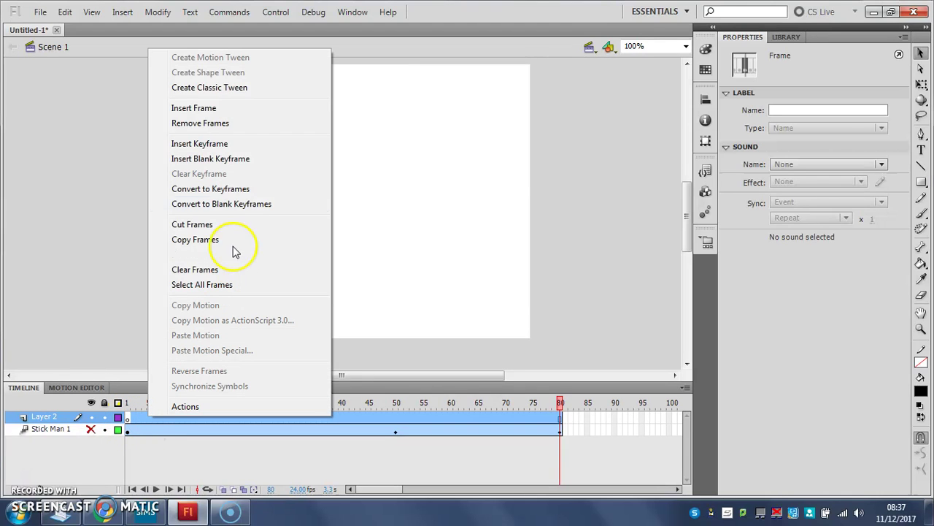
left_click(233, 123)
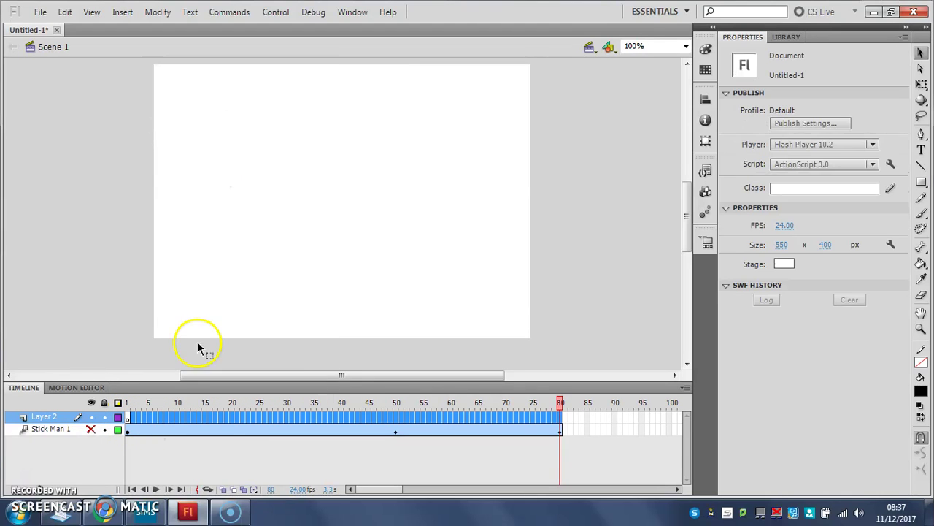
left_click(175, 467)
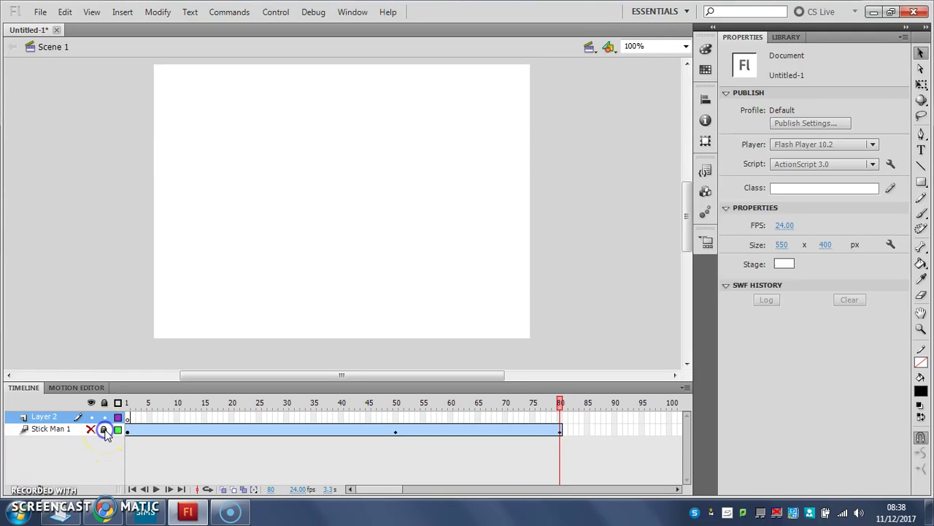
left_click(105, 430)
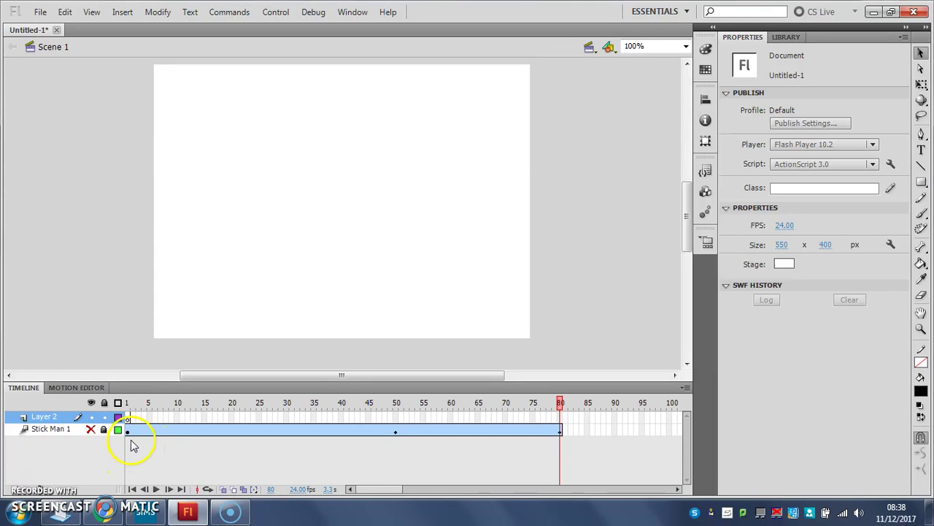
- Return to frame 1 of Layer 2, hide Stick Man 1, and pick the Brush tool
left_click(127, 416)
left_click(90, 428)
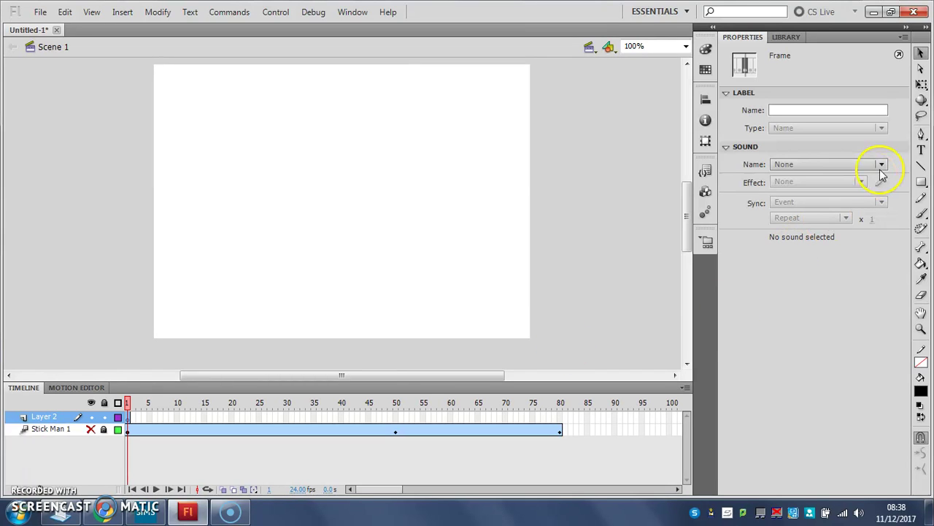
left_click(921, 213)
- Brush-paint the dog's leg, back, body, neck and head near the stage's lower left
mouse_move(189, 325)
left_mouse_down()
mouse_move(205, 308)
mouse_move(214, 325)
mouse_move(252, 289)
mouse_move(272, 296)
left_mouse_up()
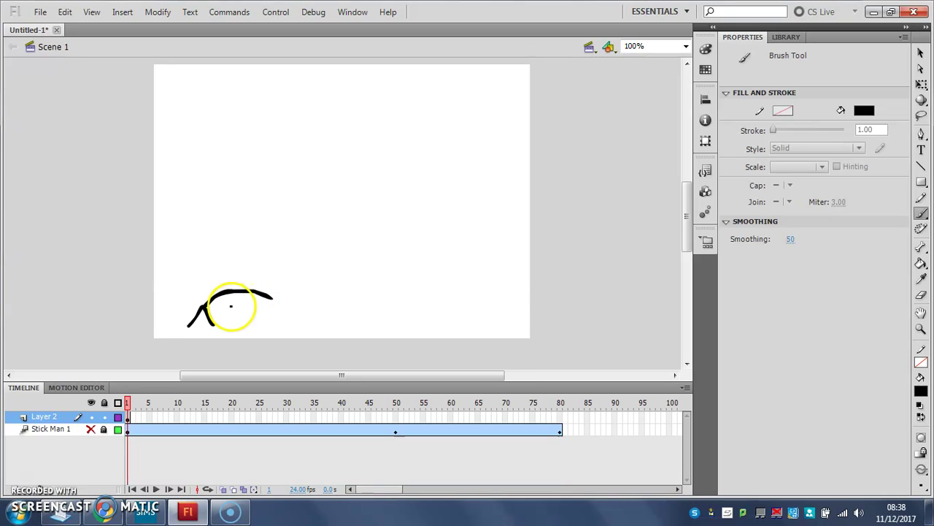
left_click(207, 308)
mouse_move(207, 309)
left_mouse_down()
mouse_move(266, 301)
mouse_move(210, 302)
mouse_move(198, 285)
mouse_move(269, 327)
left_mouse_up()
left_click(204, 294)
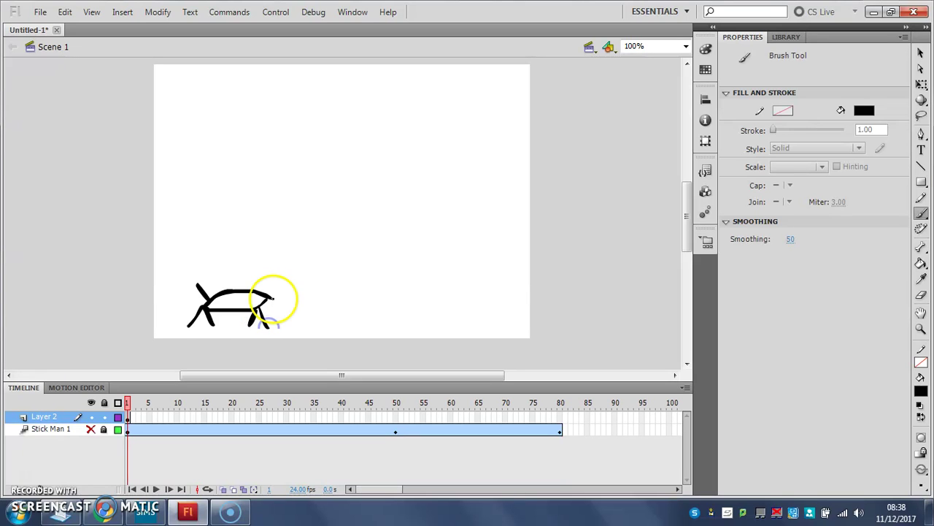
mouse_move(261, 293)
left_mouse_down()
mouse_move(274, 271)
mouse_move(301, 285)
left_mouse_up()
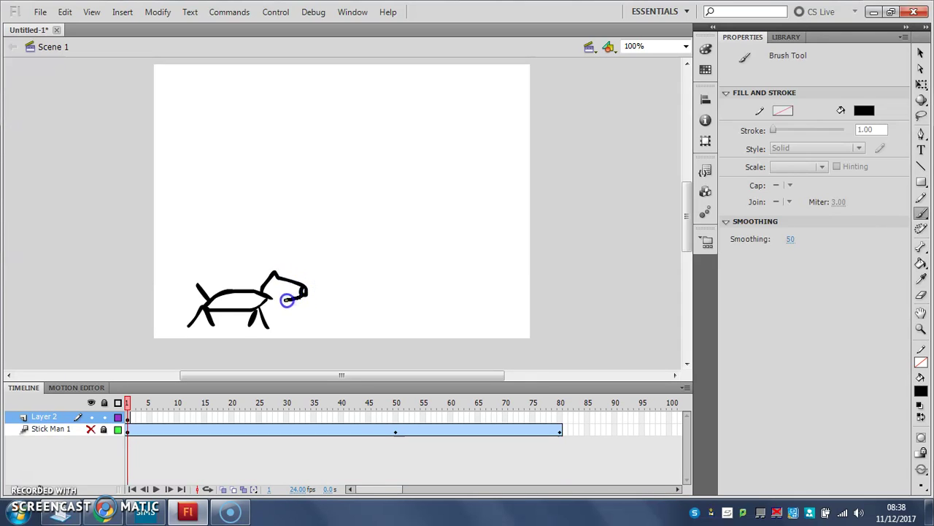
left_click_drag(281, 296, 272, 297)
left_click_drag(279, 292, 276, 293)
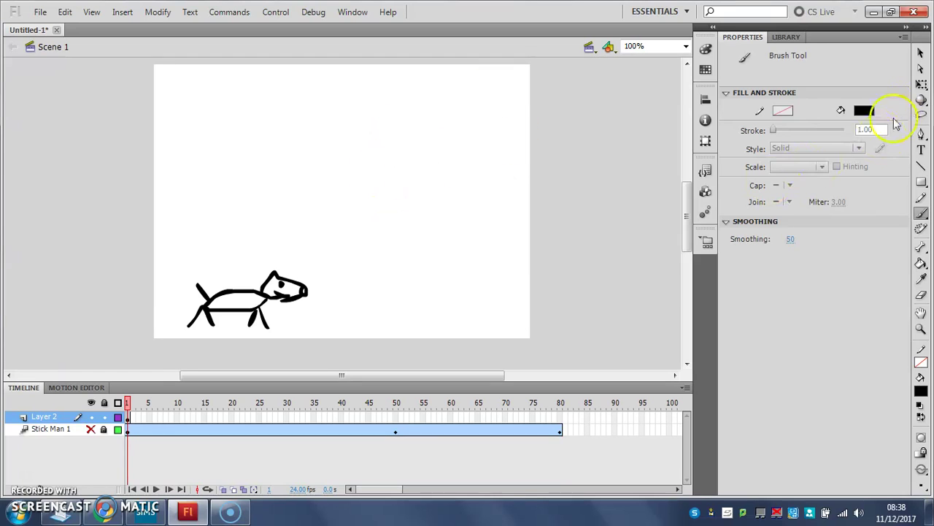
- Marquee-select the dog's strokes and convert them with F8 into a Movie Clip named 'Stick Dog'
left_click(921, 52)
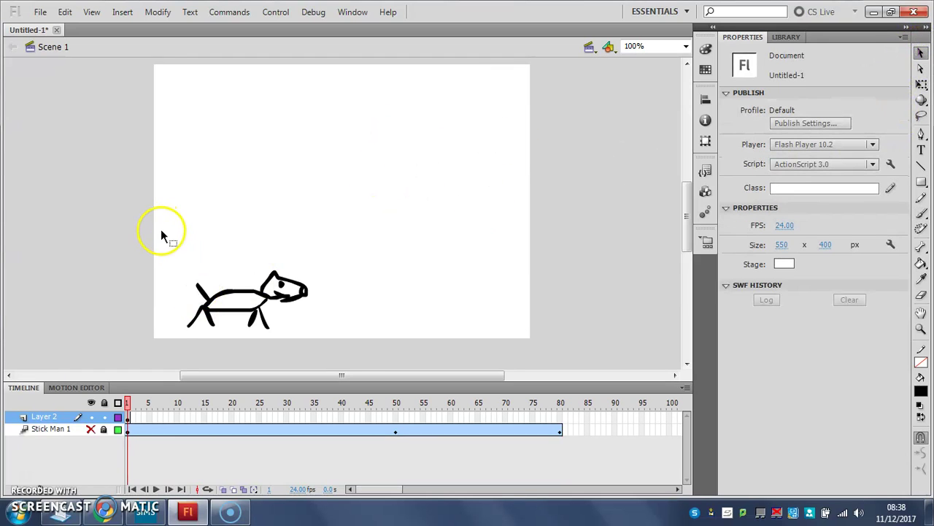
left_click_drag(157, 344, 361, 355)
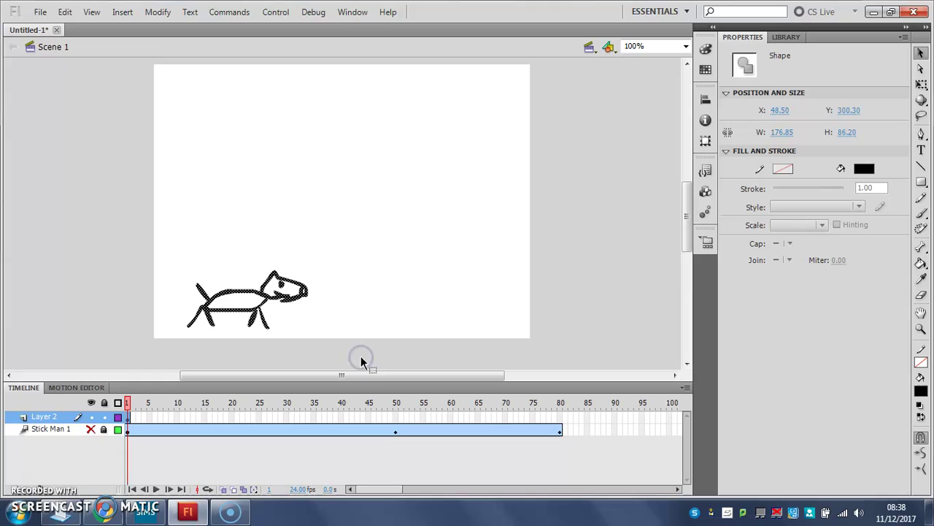
key("F8")
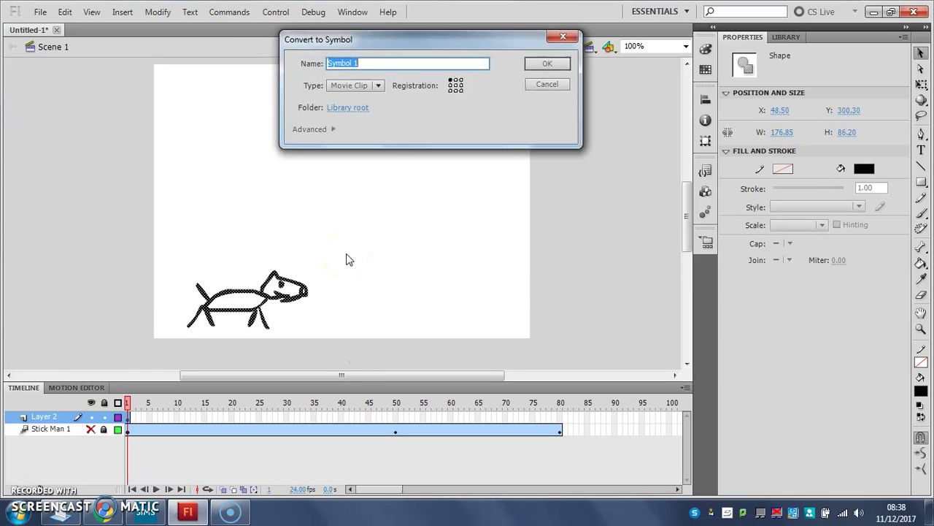
type("Stick Dog")
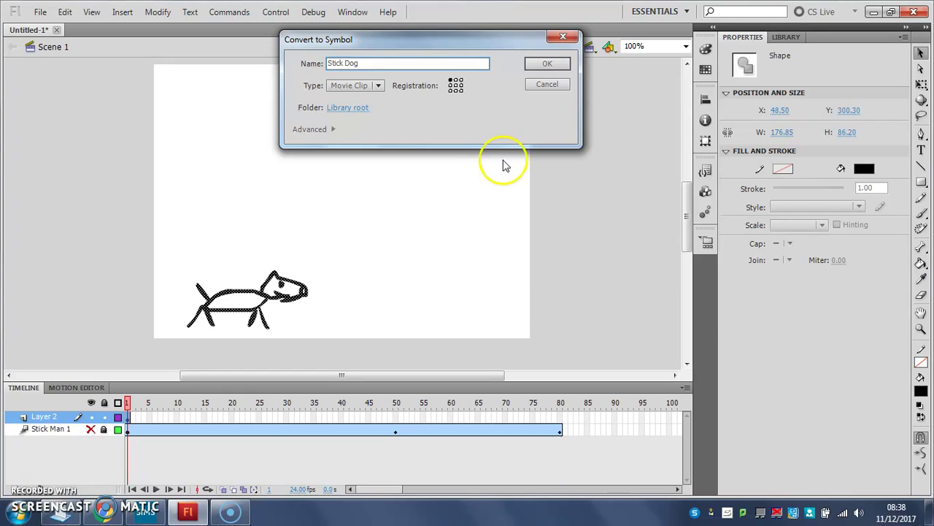
left_click(540, 65)
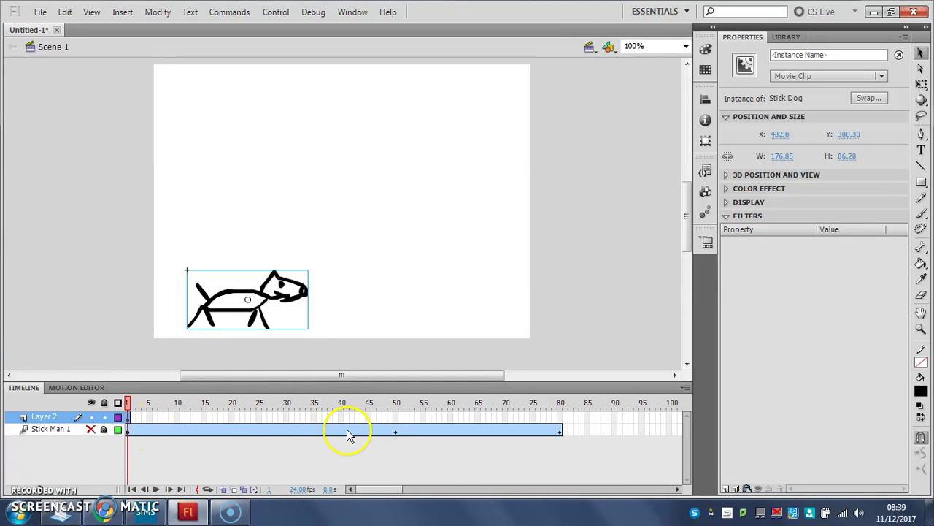
- Show and unlock Stick Man 1, then drag the man up toward the stage centre
left_click(91, 430)
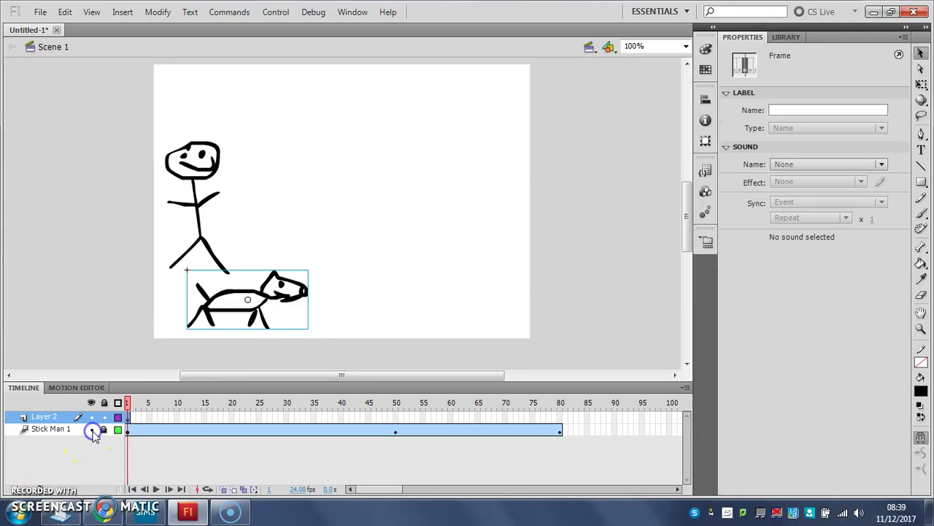
left_click(359, 271)
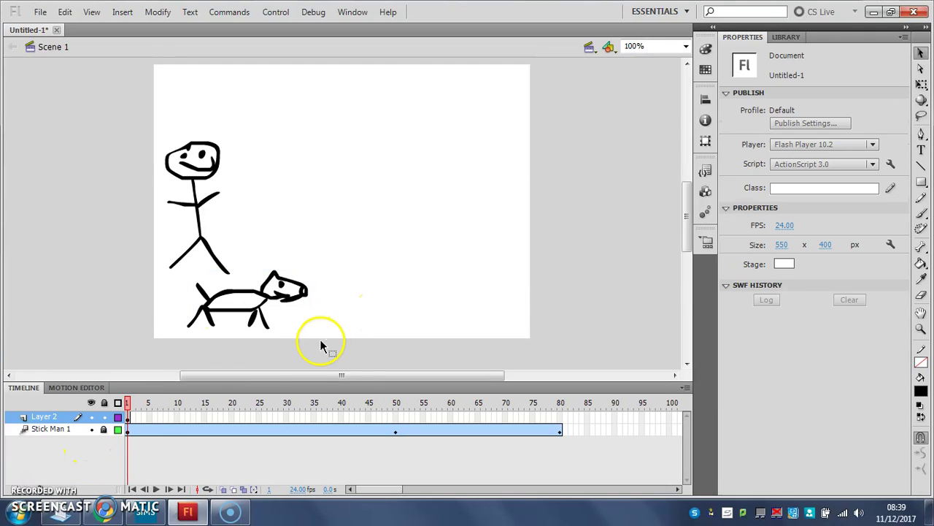
left_click(103, 430)
left_click_drag(197, 210, 313, 185)
left_click(53, 429)
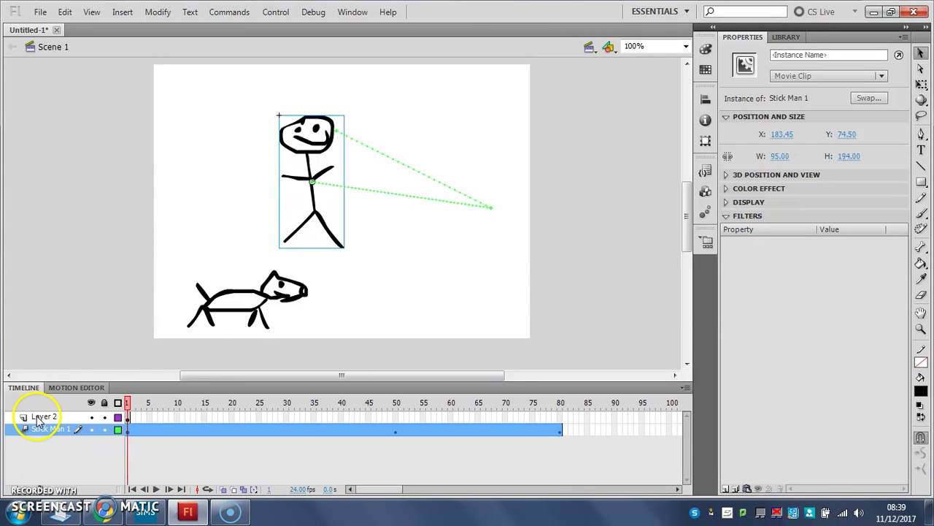
- Rename Layer 2 to 'Stick Dog' and move the stick man down beside the dog
double_click(42, 417)
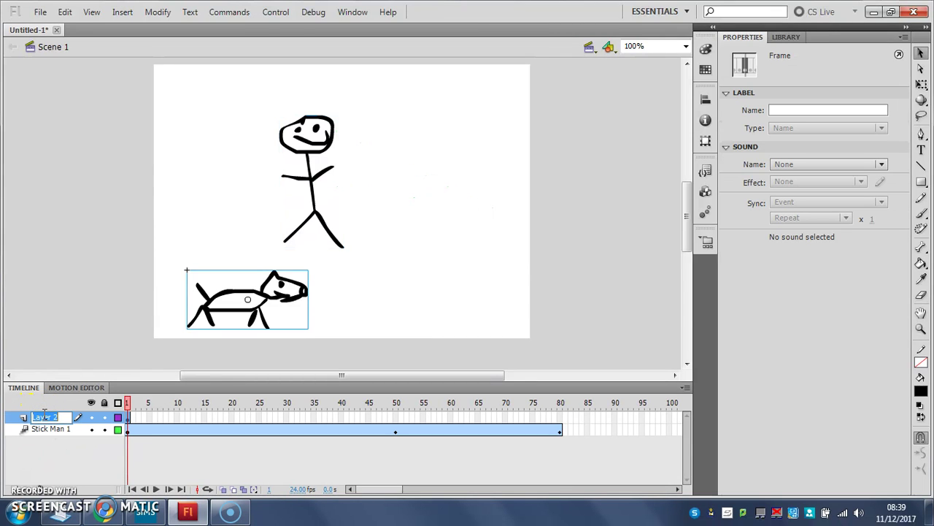
type("Stick Dog")
left_click(354, 290)
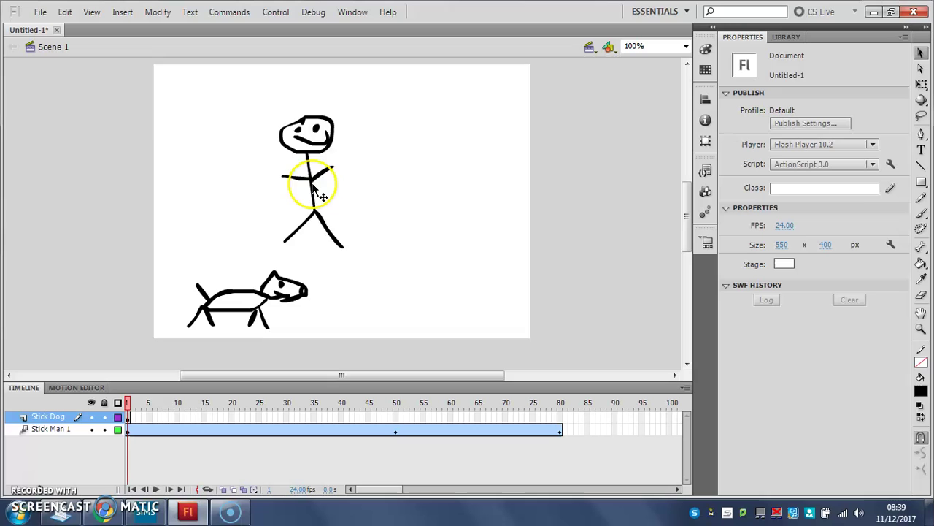
left_click_drag(312, 186, 338, 259)
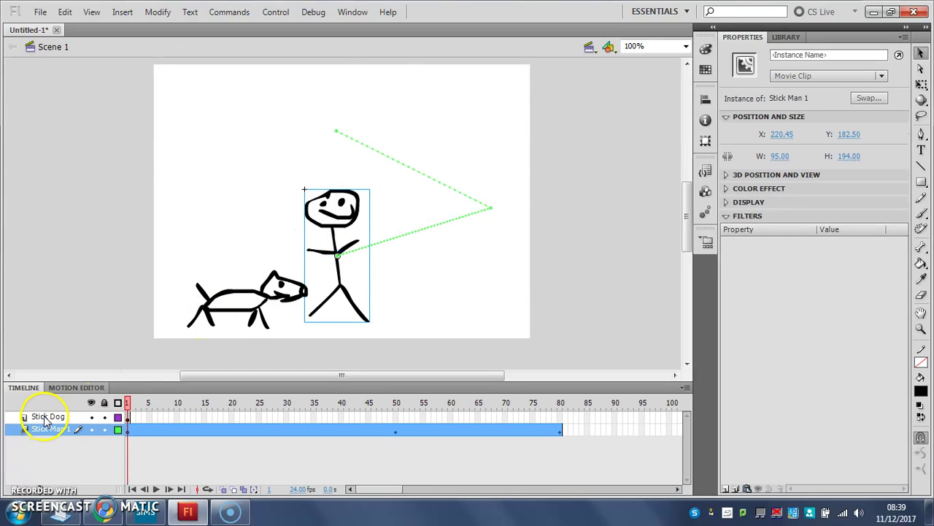
- Move the Stick Dog layer below Stick Man 1 and place the dog at X 26.50, Y 221.30
left_click_drag(206, 316, 192, 267)
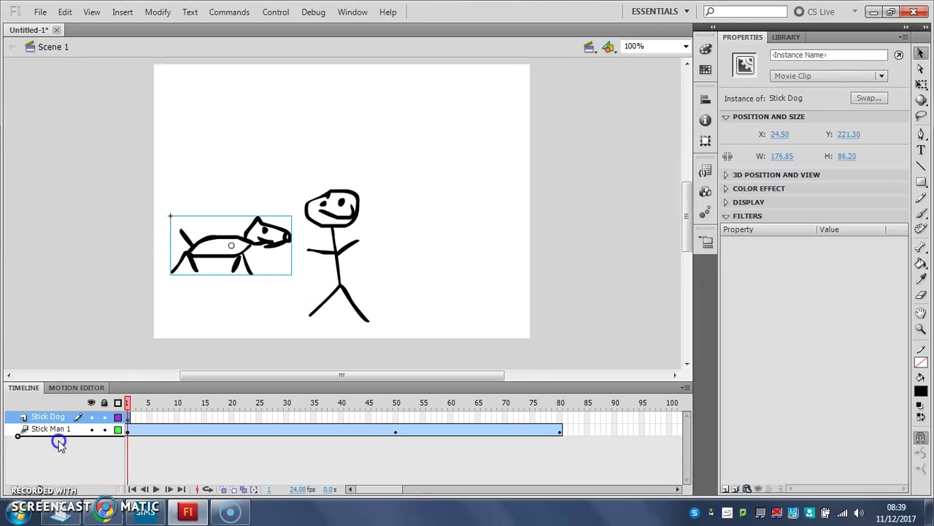
left_click_drag(59, 443, 59, 443)
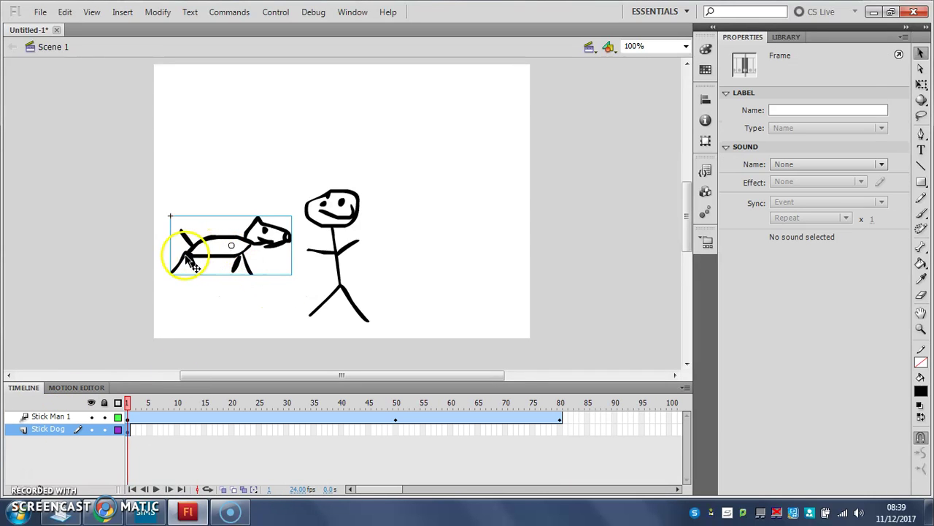
left_click_drag(183, 255, 213, 251)
left_click_drag(235, 248, 188, 260)
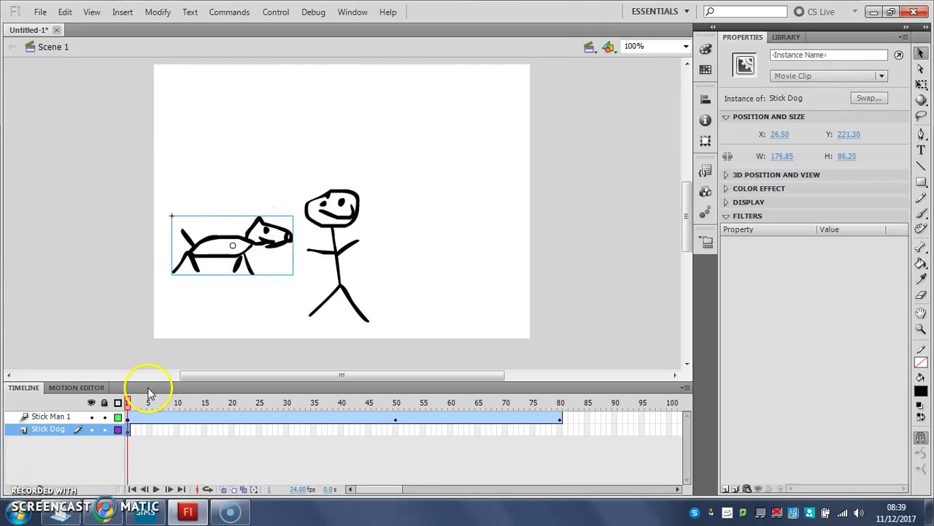
- Deselect the dog and make frame 1 of the Stick Dog layer active
left_click(139, 453)
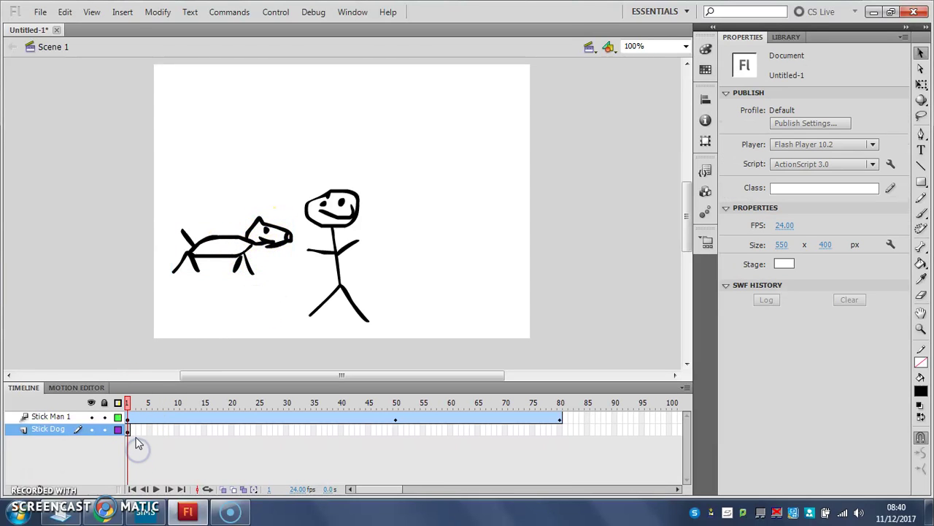
left_click(129, 430)
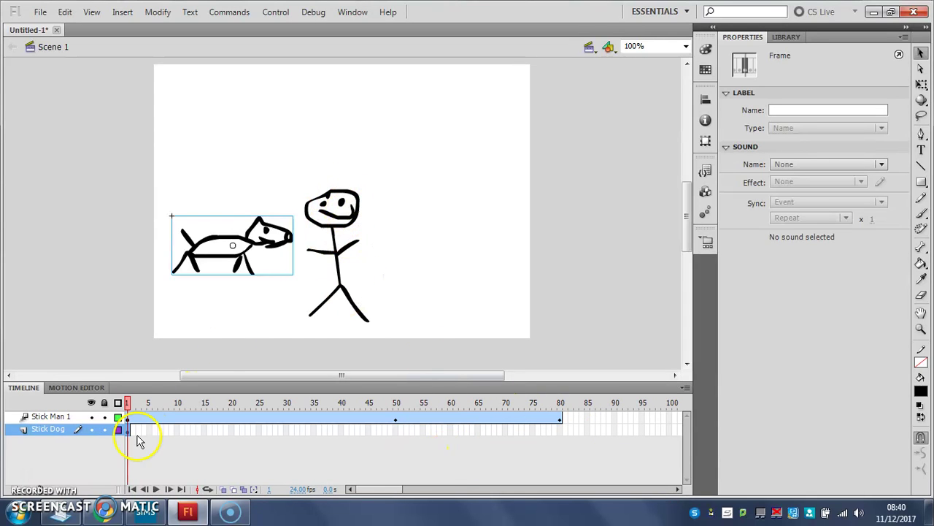
left_click(55, 436)
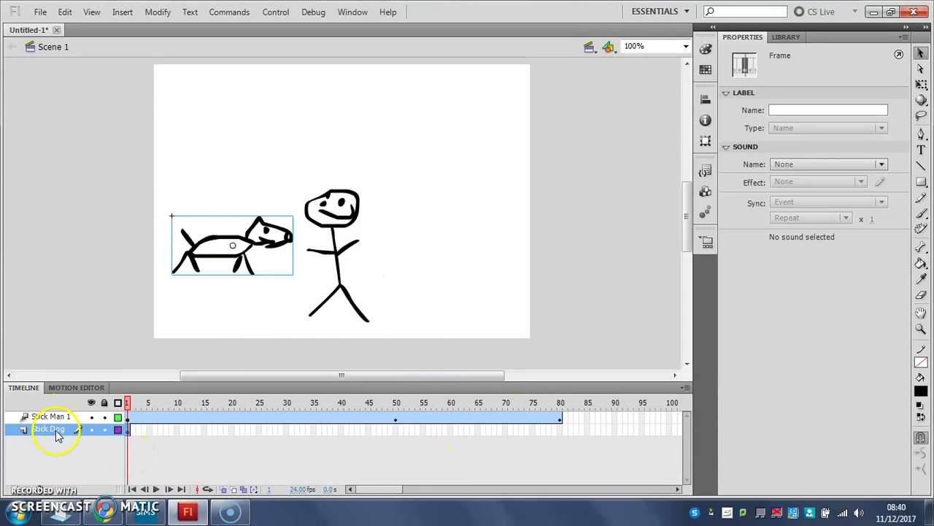